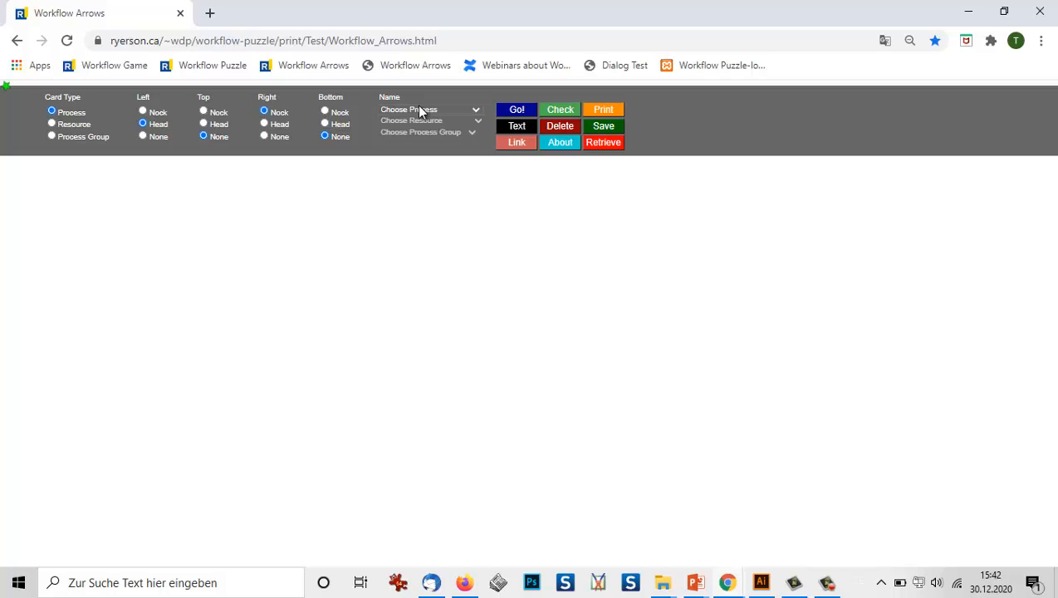
pyautogui.click(477, 112)
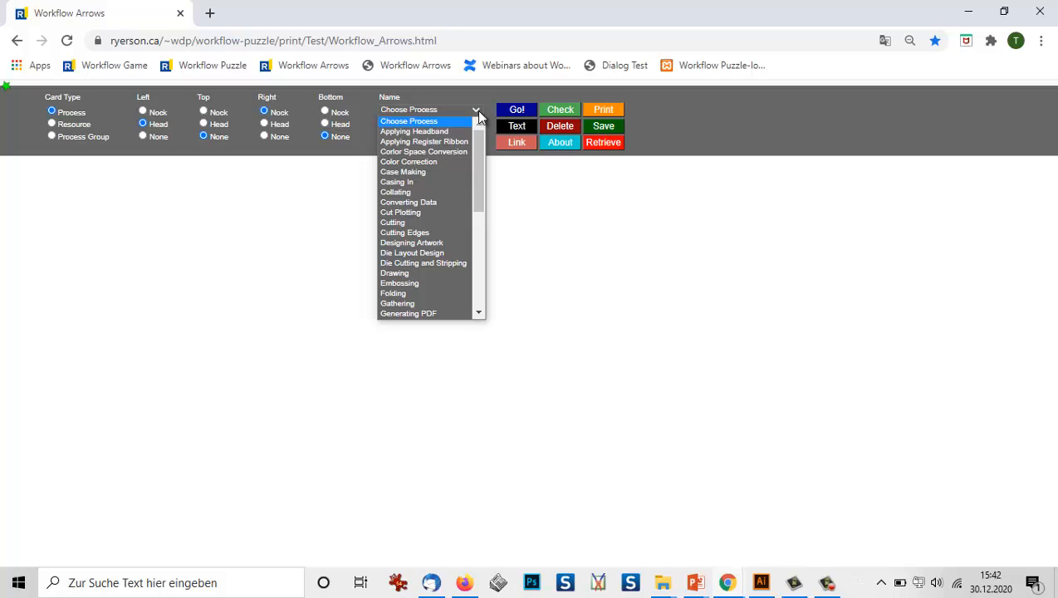
pyautogui.click(478, 301)
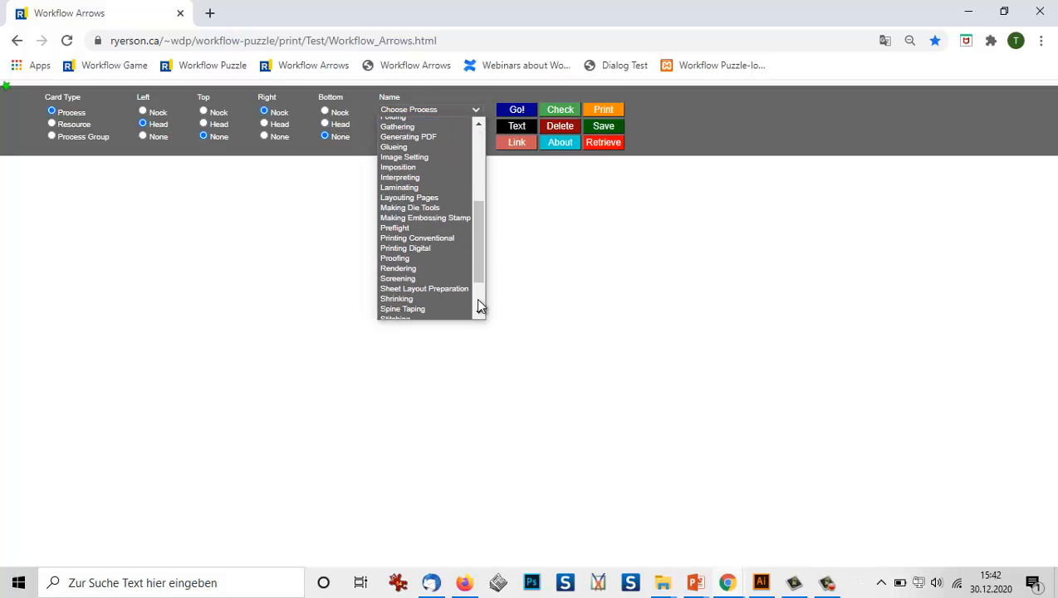
pyautogui.click(477, 301)
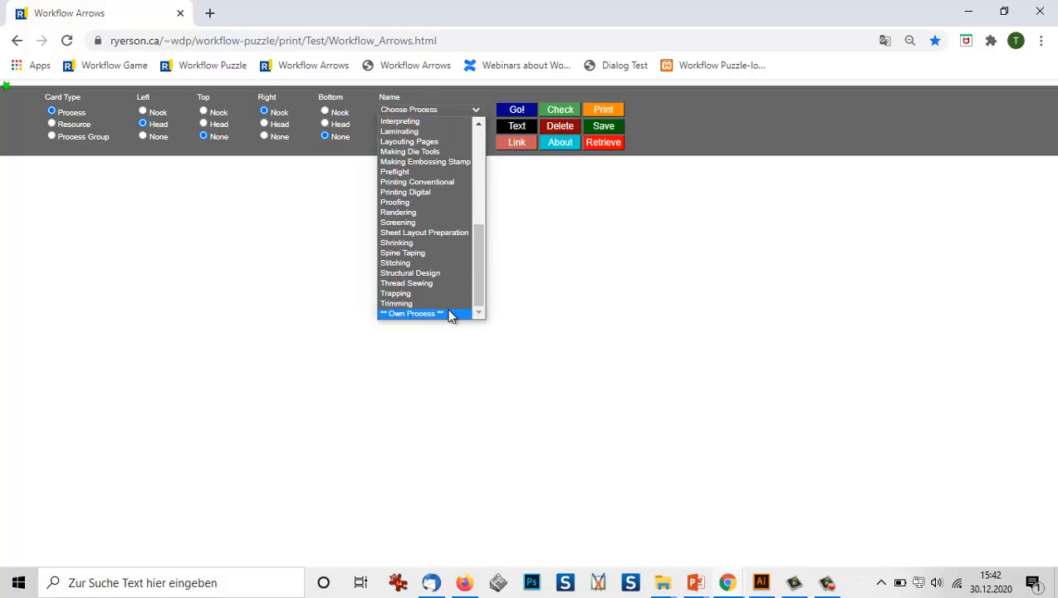
pyautogui.click(447, 313)
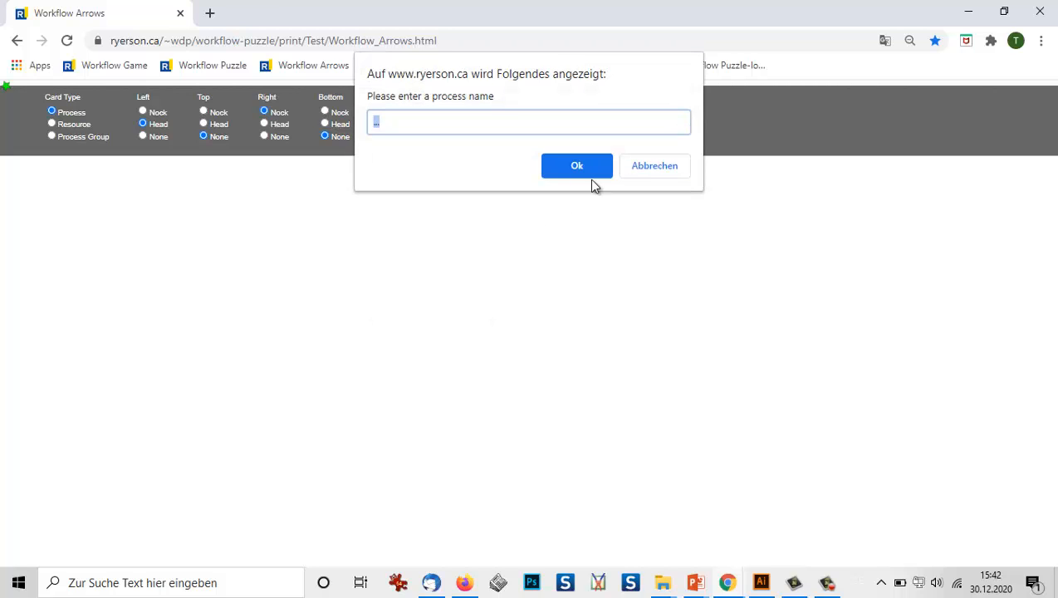
pyautogui.click(651, 169)
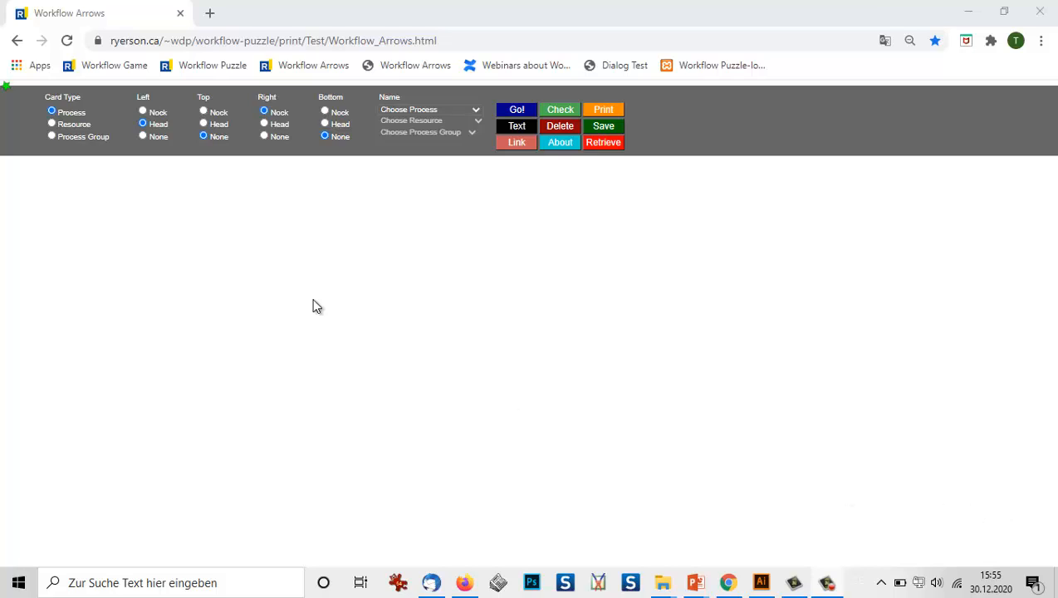
# Create a custom resource card named "Magic Wand" with Left set to None, and place it on the empty canvas.
pyautogui.click(51, 125)
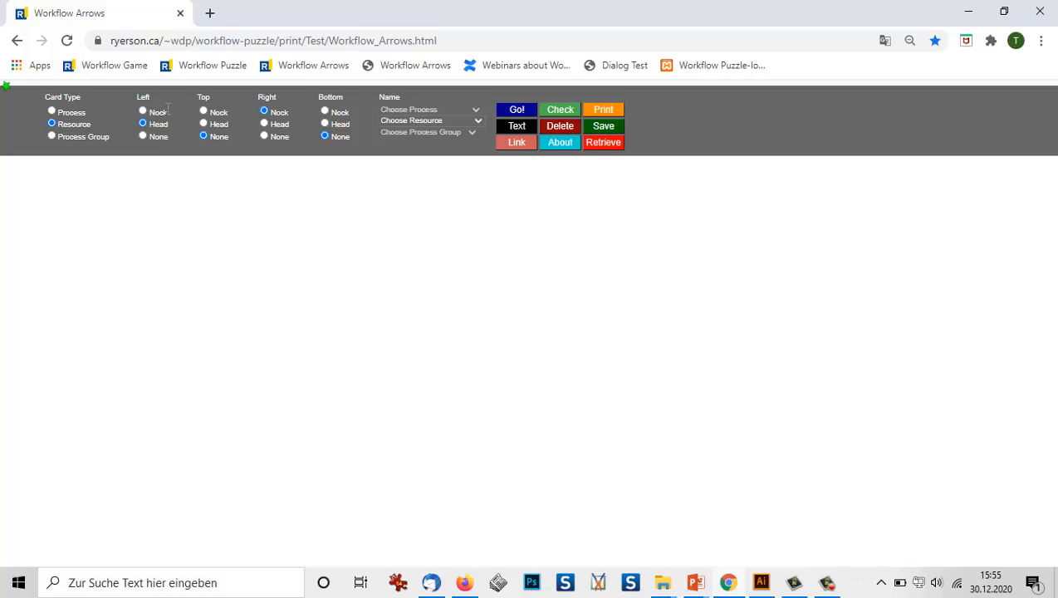
pyautogui.click(143, 137)
pyautogui.click(480, 121)
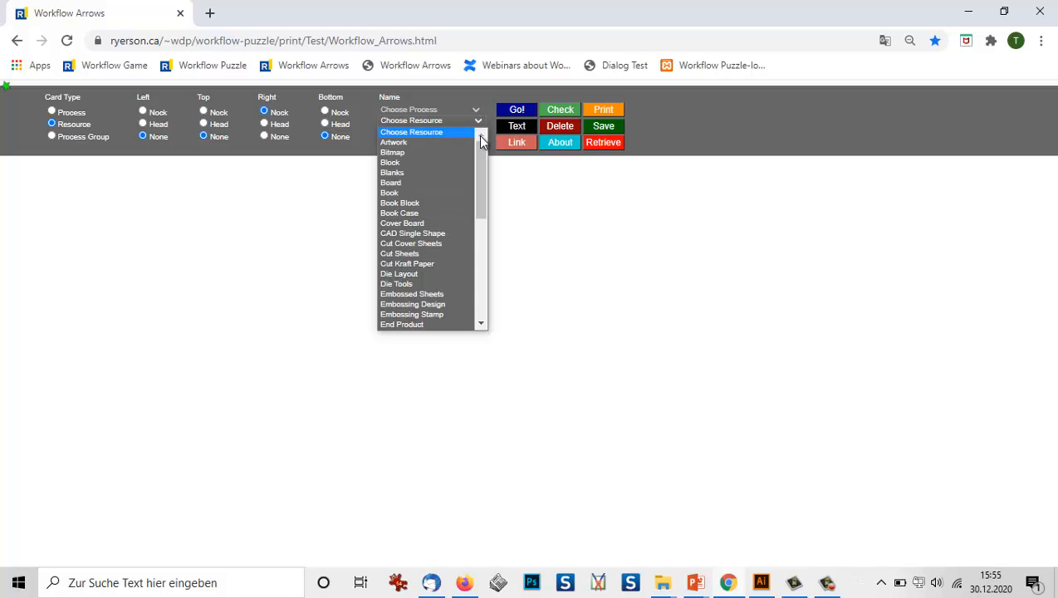
pyautogui.moveTo(479, 163); pyautogui.dragTo(477, 304)
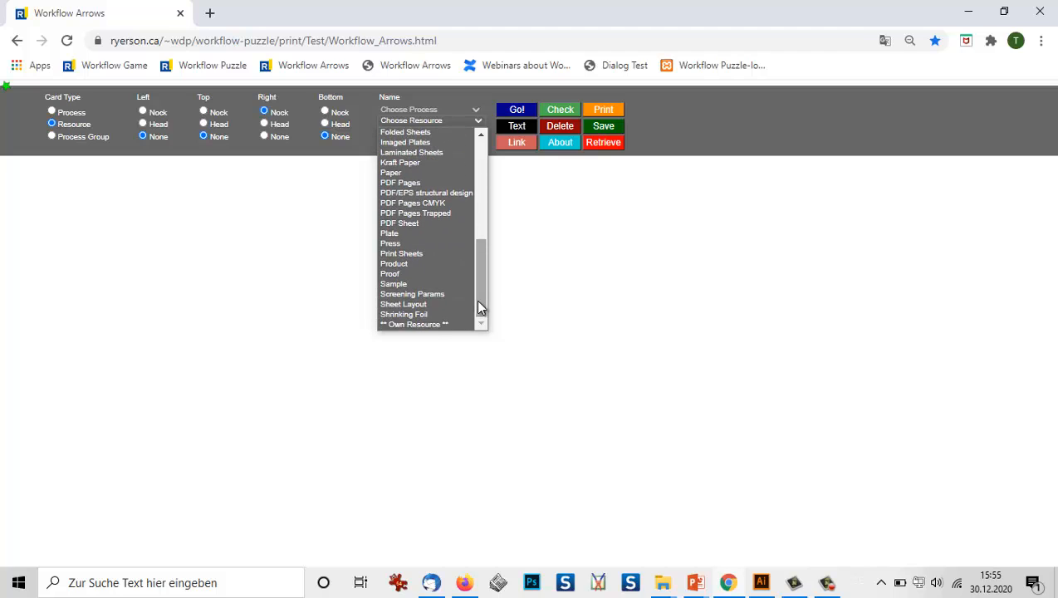
pyautogui.click(431, 325)
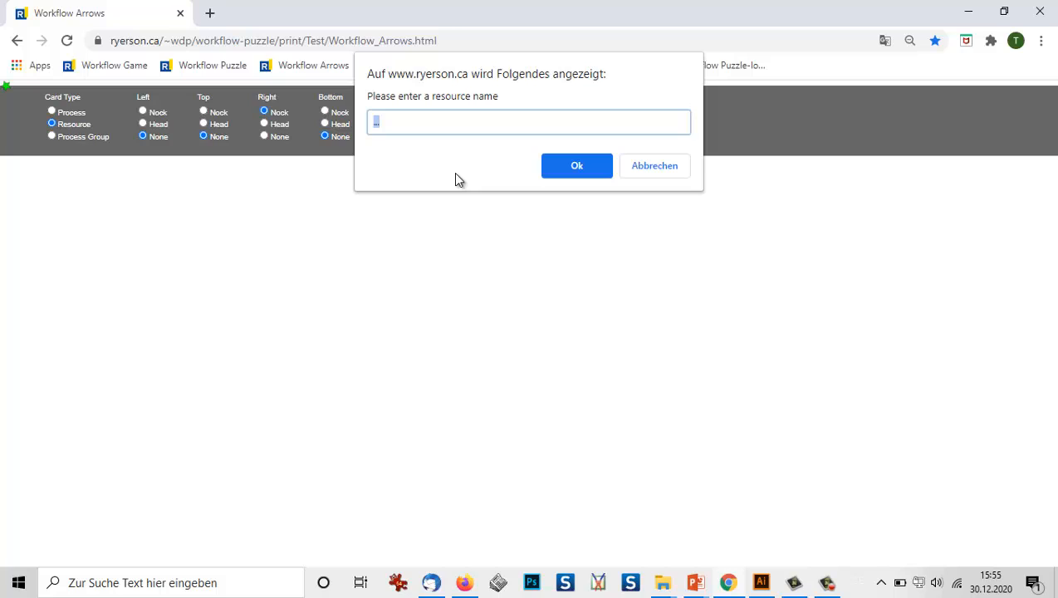
pyautogui.write('Magic Wand')
pyautogui.click(581, 165)
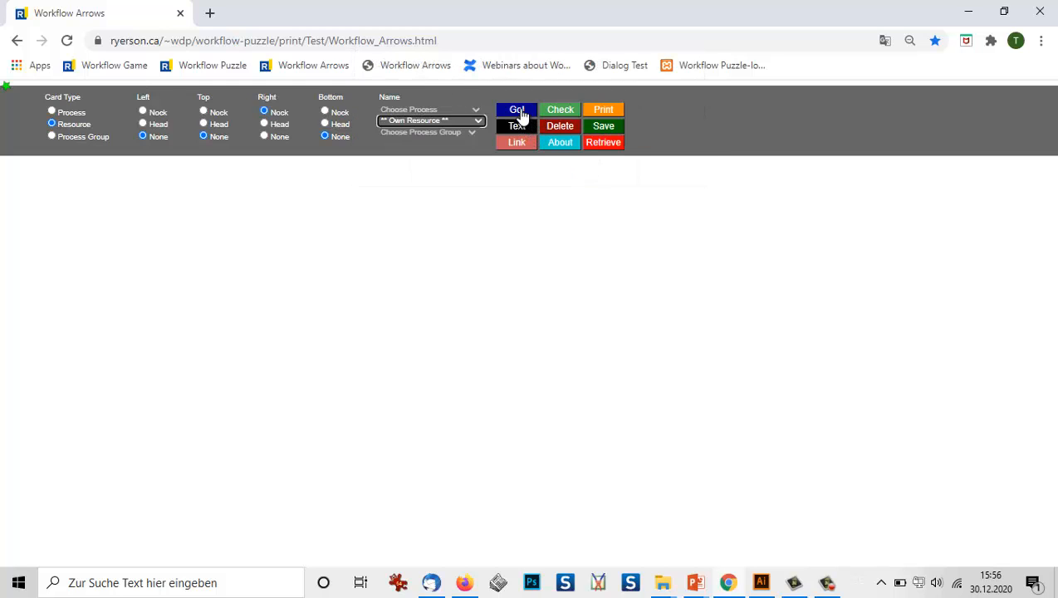
pyautogui.click(518, 111)
pyautogui.moveTo(66, 241)
pyautogui.mouseDown()
pyautogui.moveTo(95, 236)
pyautogui.moveTo(190, 262)
pyautogui.mouseUp()
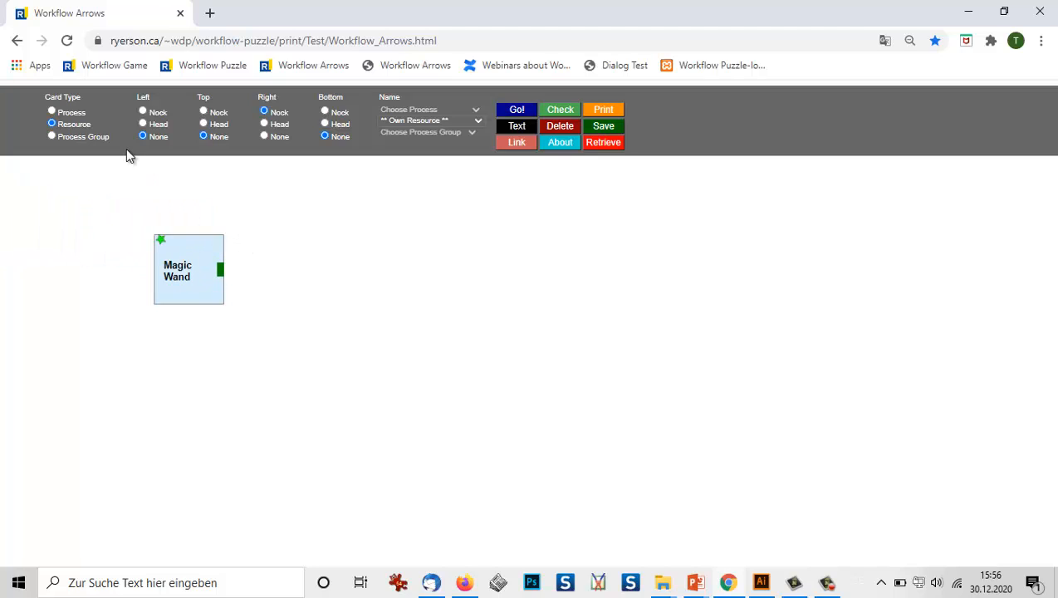
# Set up a process card with Left set to Head and the custom process name "Work a Miracle".
pyautogui.click(52, 112)
pyautogui.click(143, 123)
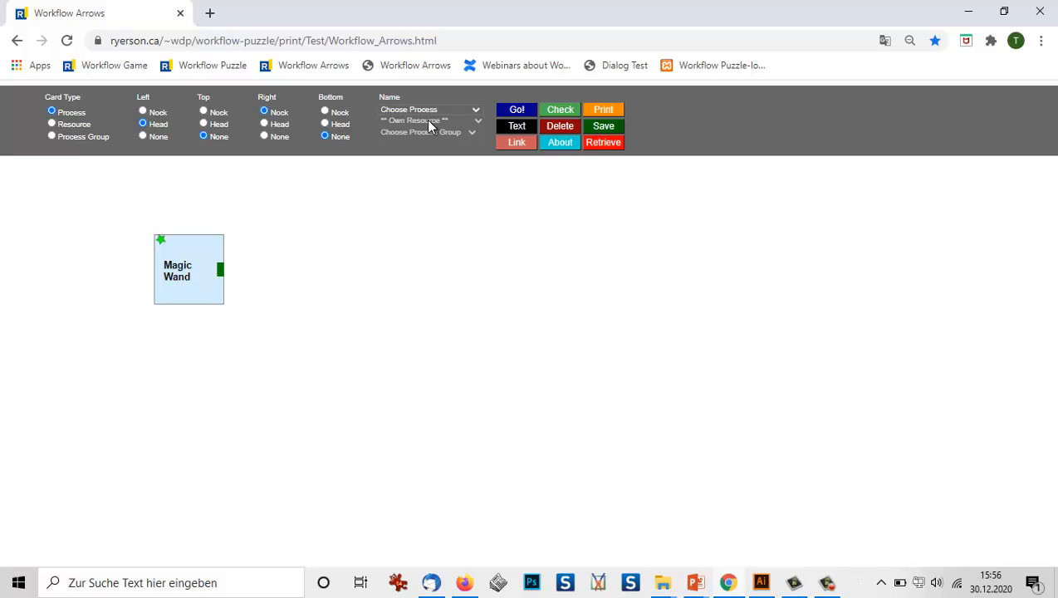
pyautogui.click(475, 111)
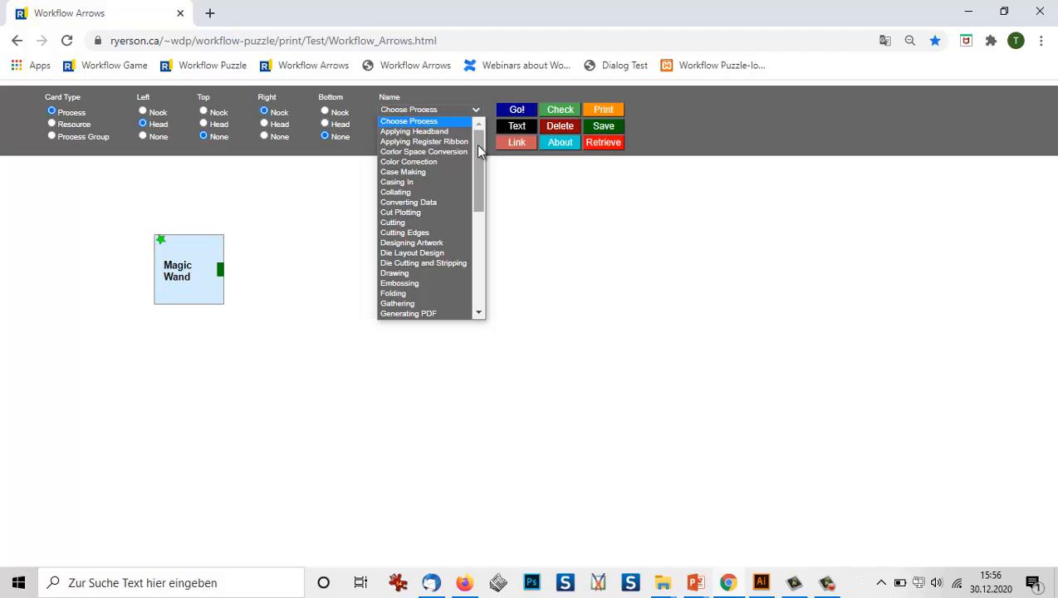
pyautogui.moveTo(478, 149); pyautogui.dragTo(479, 249)
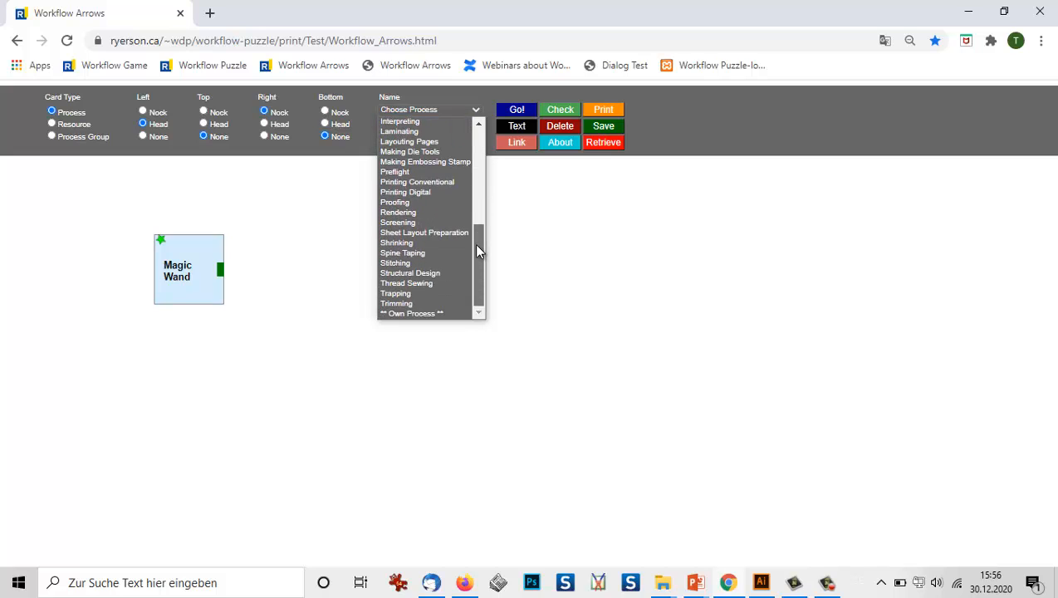
pyautogui.click(419, 313)
pyautogui.write('W')
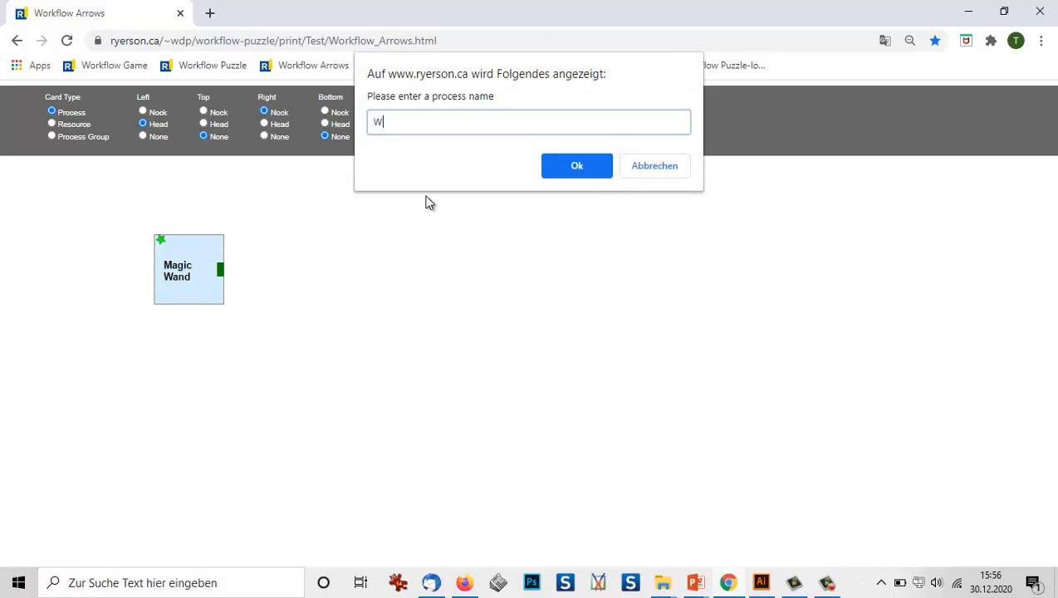
pyautogui.write('ork a Miric')
pyautogui.press('BackSpace')
pyautogui.press('BackSpace')
pyautogui.write('acle')
pyautogui.click(569, 163)
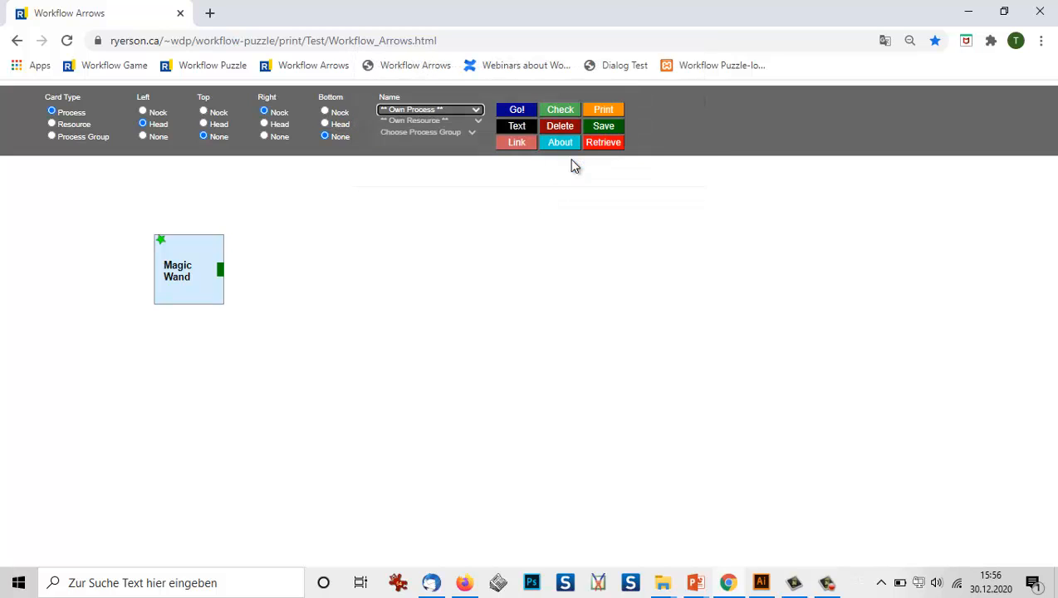
# Generate the process card, attach it to the right side of the Magic Wand card, and check the workflow.
pyautogui.click(516, 114)
pyautogui.moveTo(43, 231); pyautogui.dragTo(261, 285)
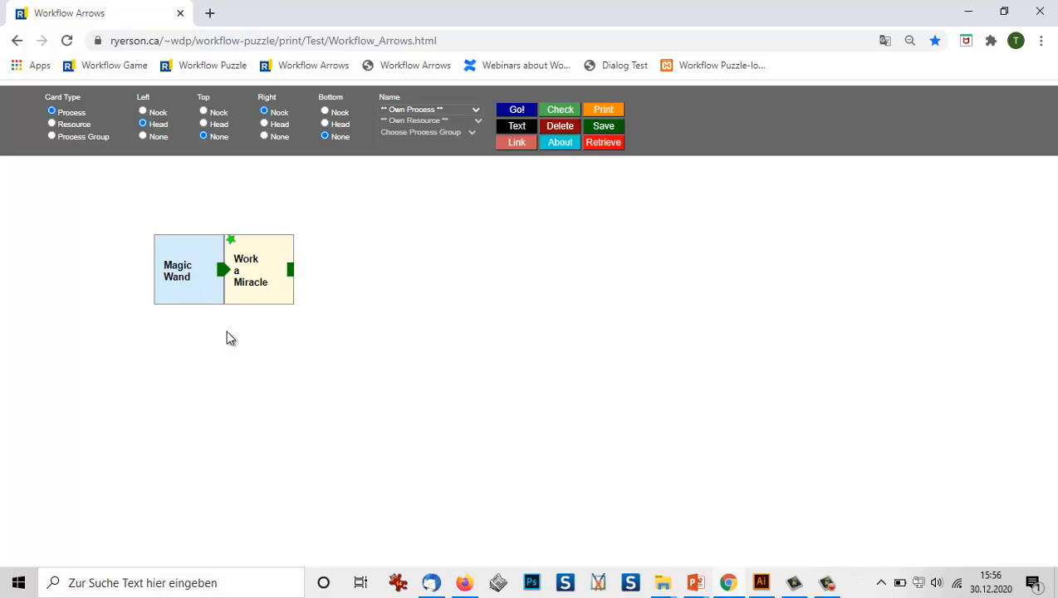
pyautogui.click(562, 112)
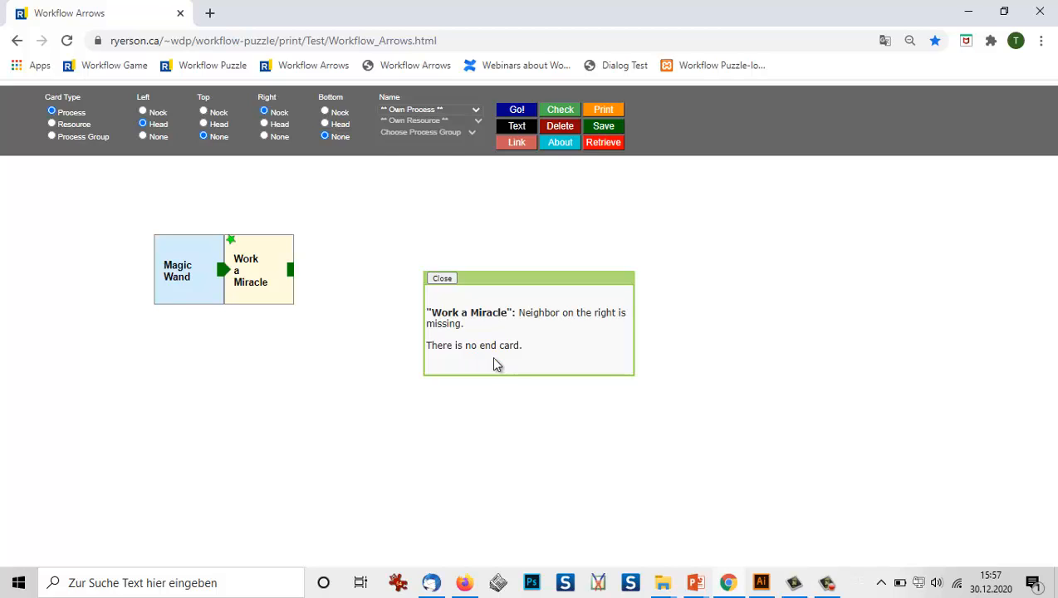
pyautogui.click(443, 279)
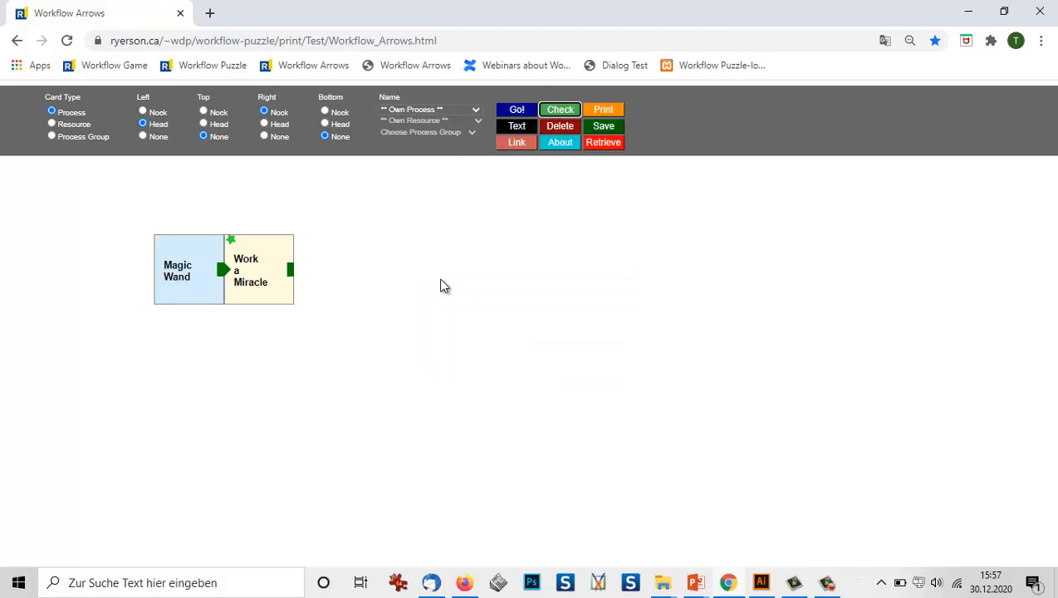
# Attach a "Final Product" resource card with Left Head and Right None to the right side of Work a Miracle, and check the workflow.
pyautogui.click(51, 123)
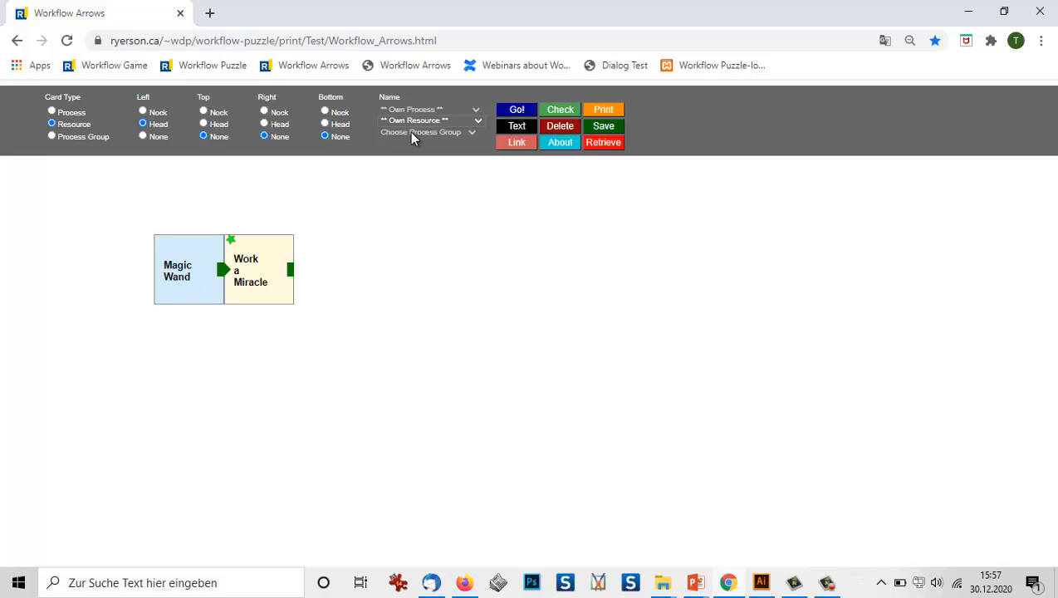
pyautogui.click(478, 120)
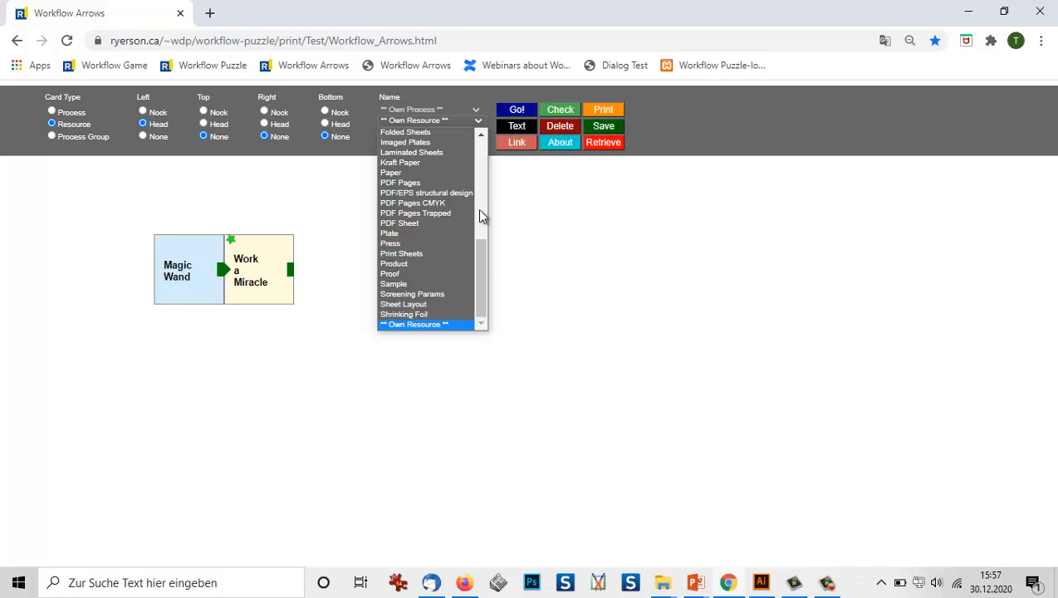
pyautogui.moveTo(480, 255); pyautogui.dragTo(484, 239)
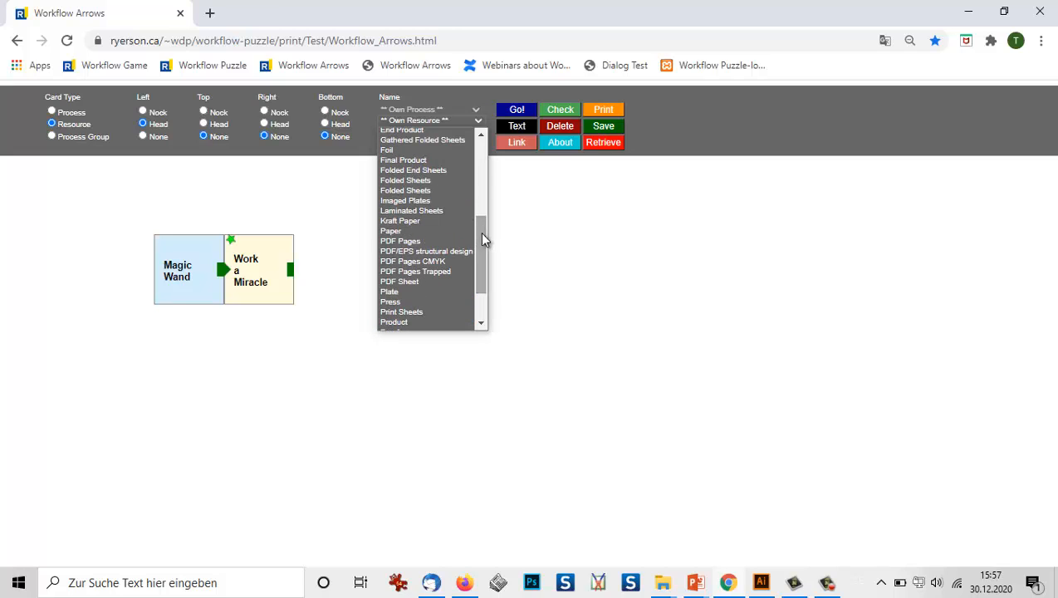
pyautogui.click(433, 159)
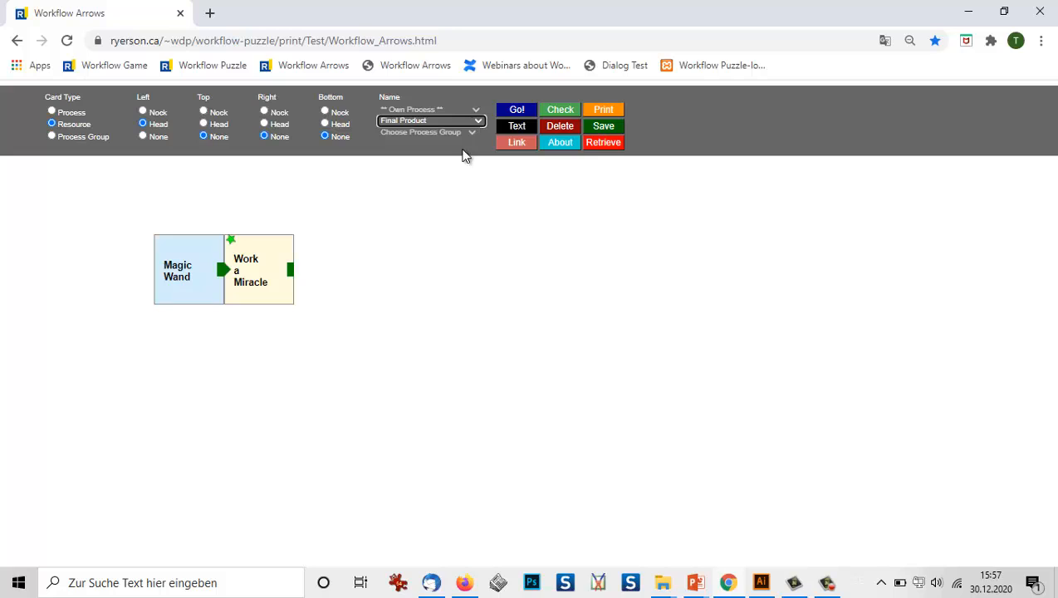
pyautogui.click(511, 113)
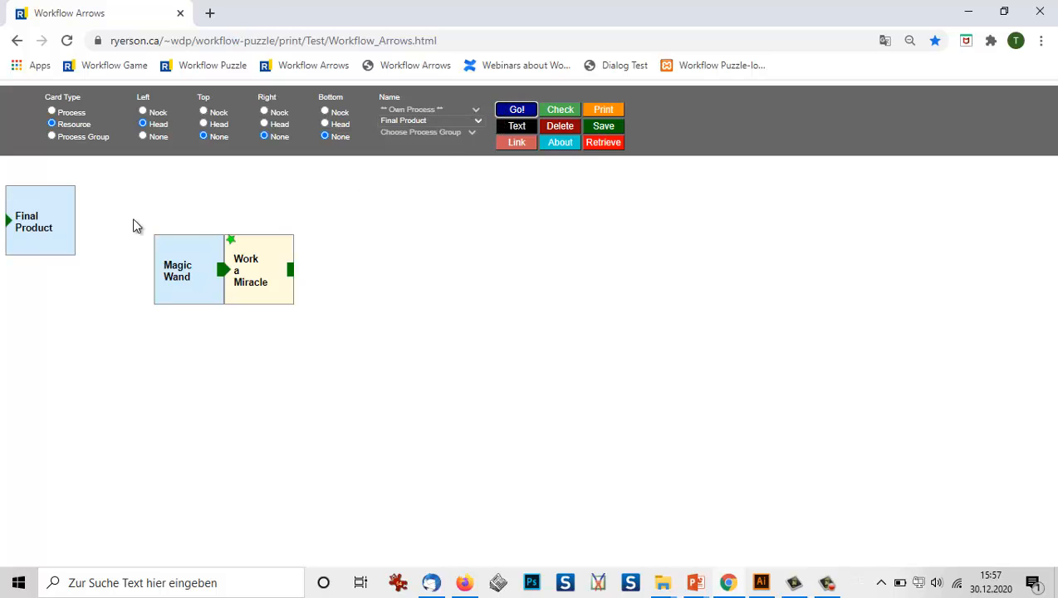
pyautogui.moveTo(42, 218); pyautogui.dragTo(327, 277)
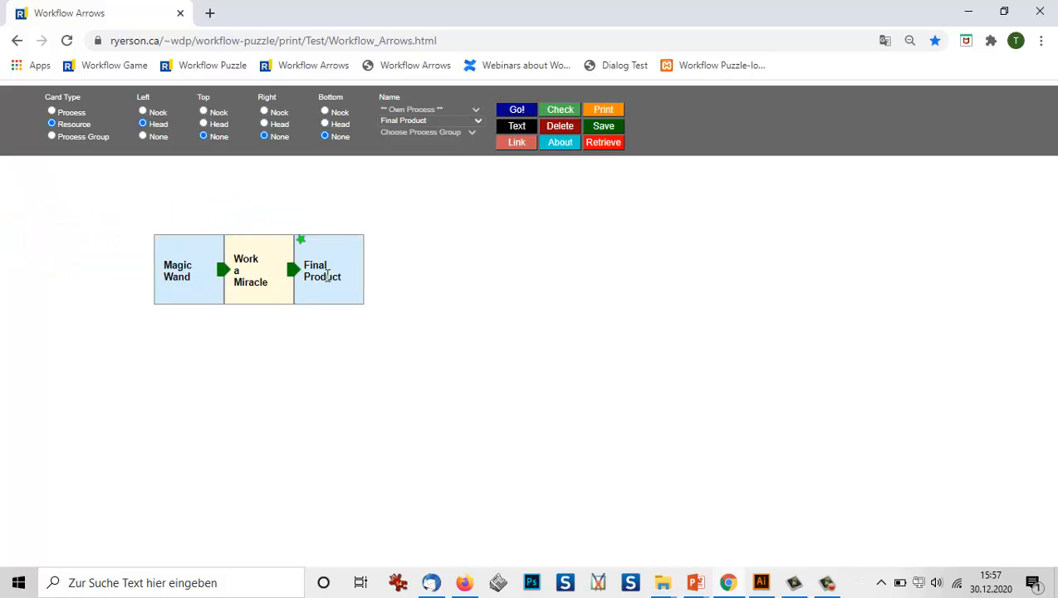
pyautogui.click(561, 112)
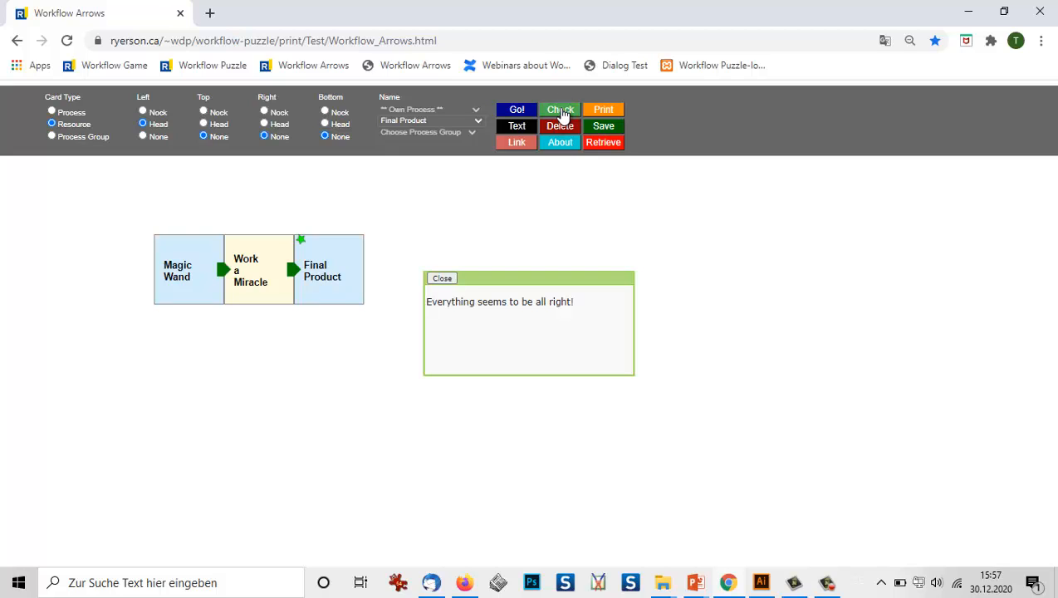